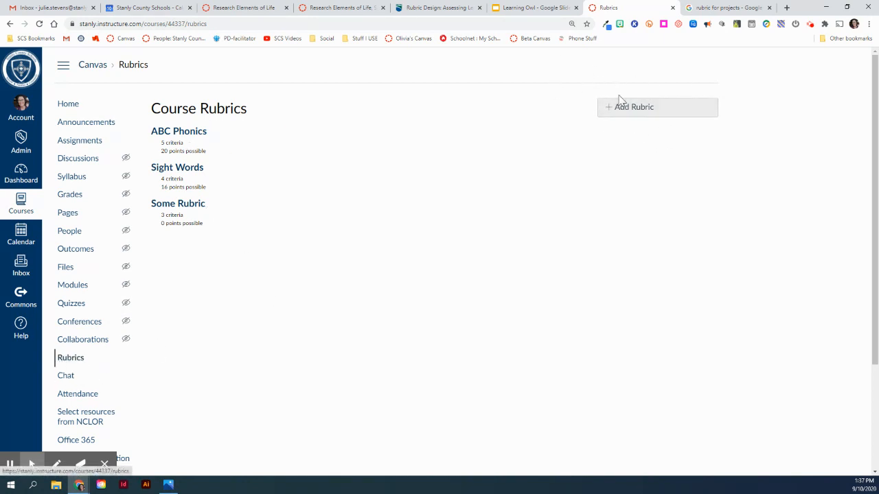
Start a rubric titled "Slides Presentation Rubric" and describe its first criterion as "Slides" with the long description "Number of Slides"
left_click(625, 117)
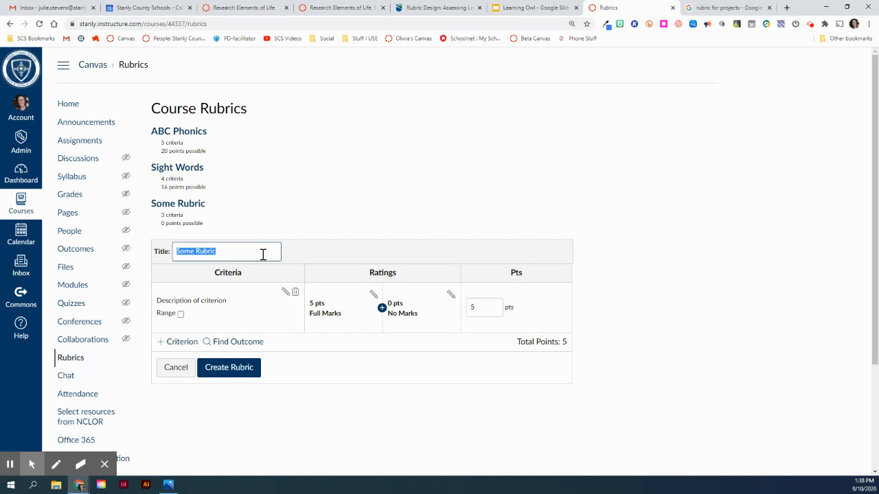
type("Slides Presentation")
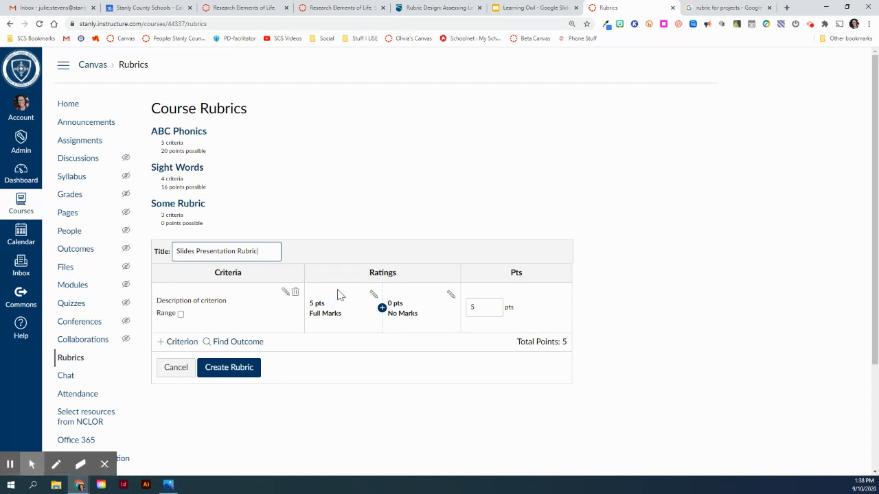
left_click(284, 293)
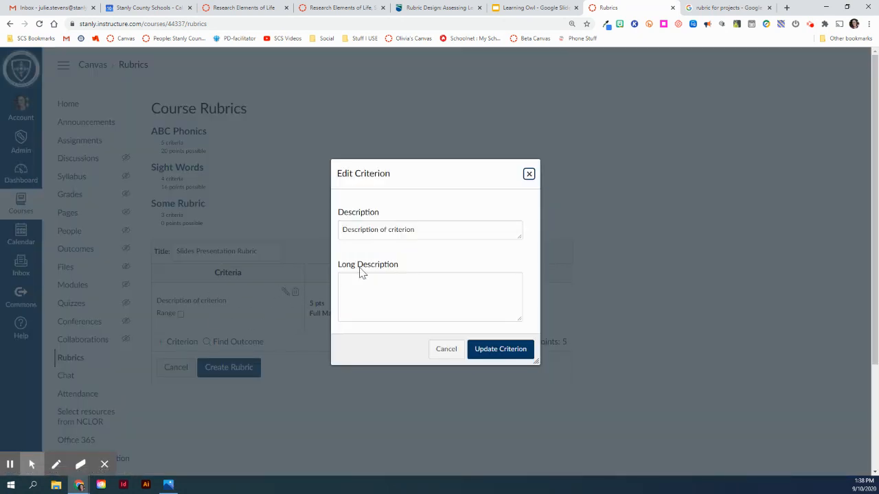
left_click_drag(431, 230, 315, 241)
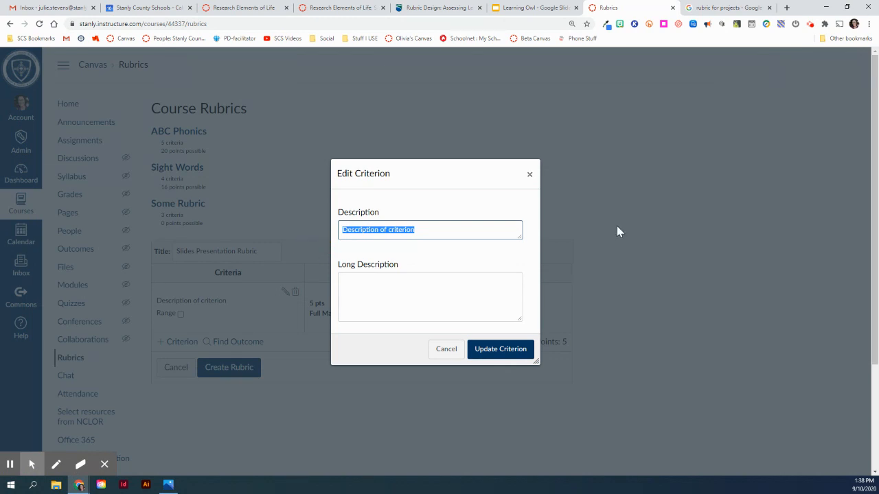
type("Slides")
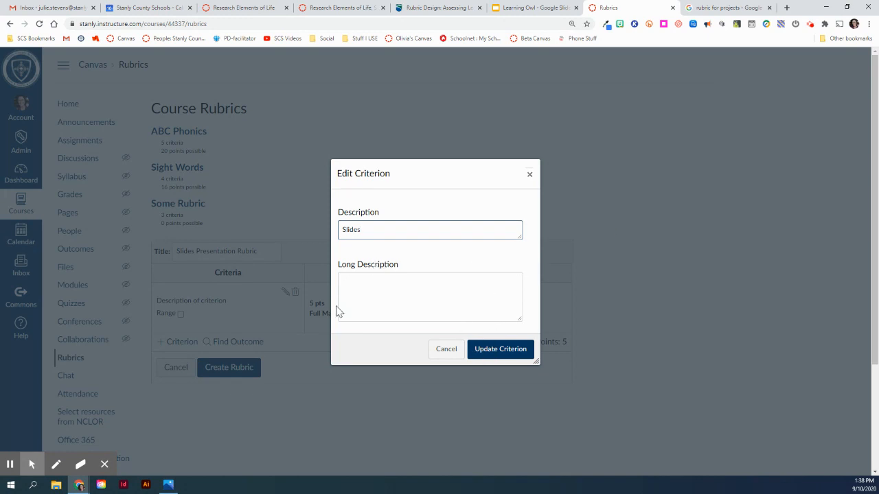
left_click(403, 294)
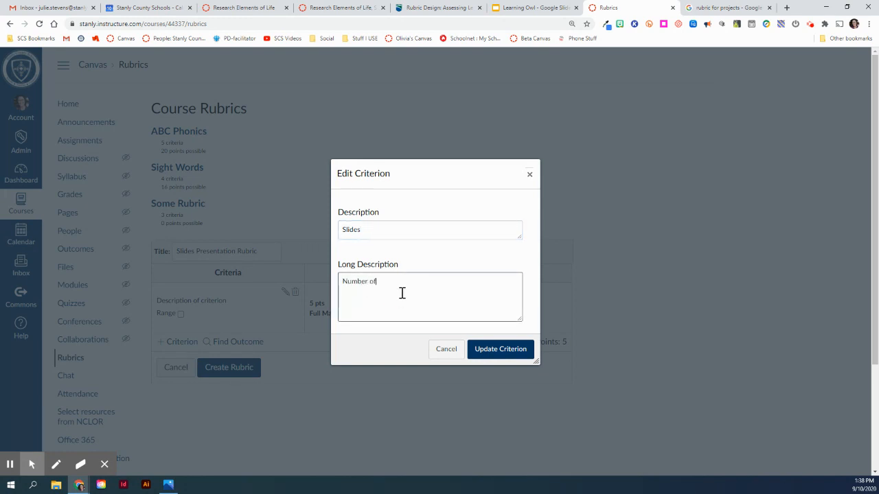
type("Number of Slides")
left_click(500, 349)
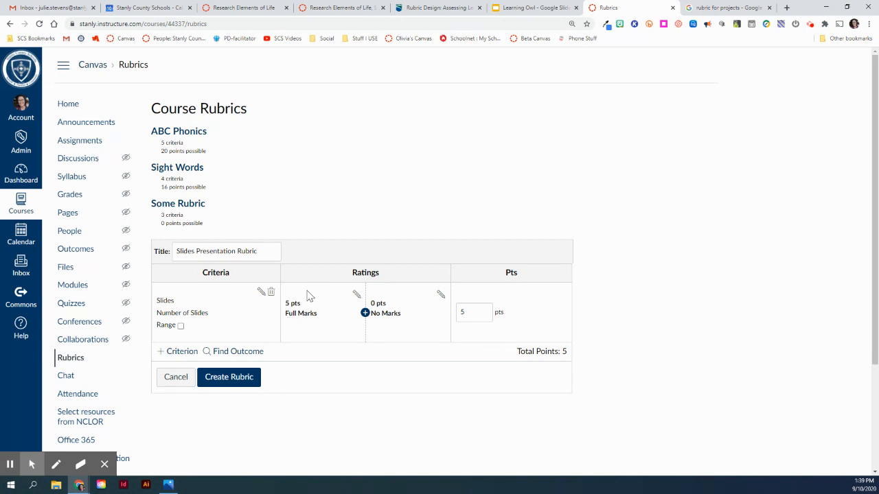
Retitle the Slides criterion's 5-point rating "Full Credit" and give it the description "All five slides"
left_click(357, 295)
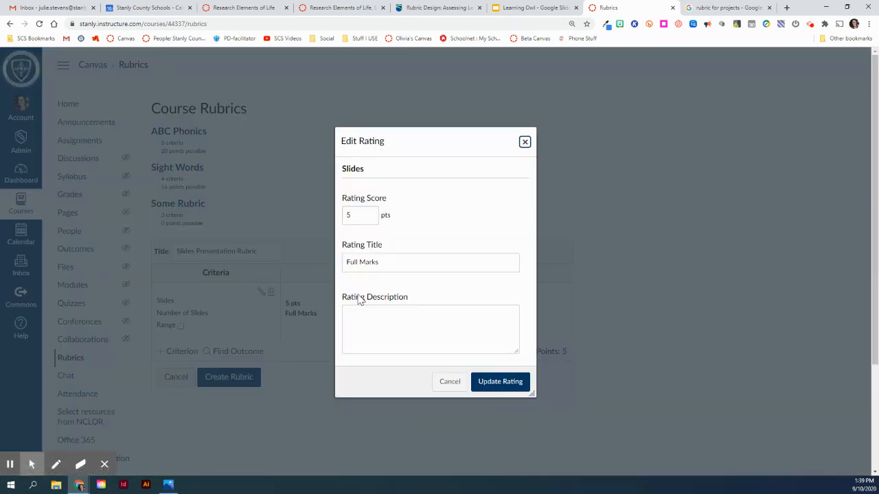
left_click_drag(381, 262, 313, 282)
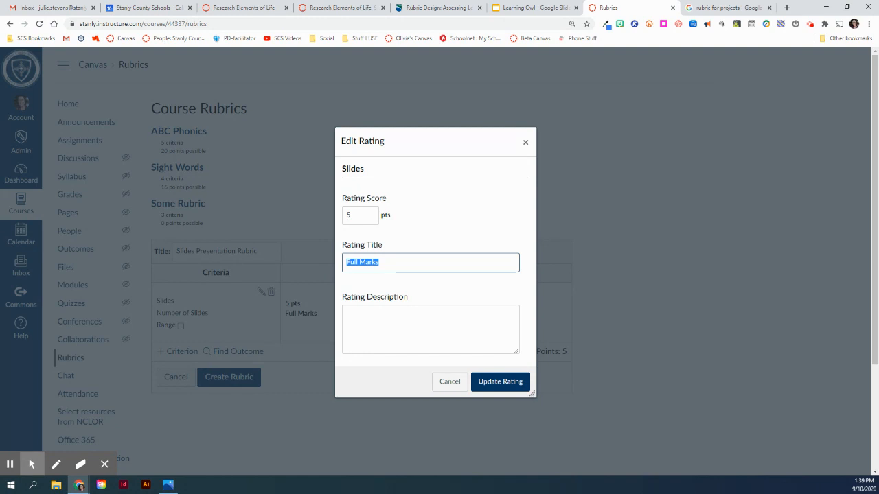
type("F")
left_click(439, 315)
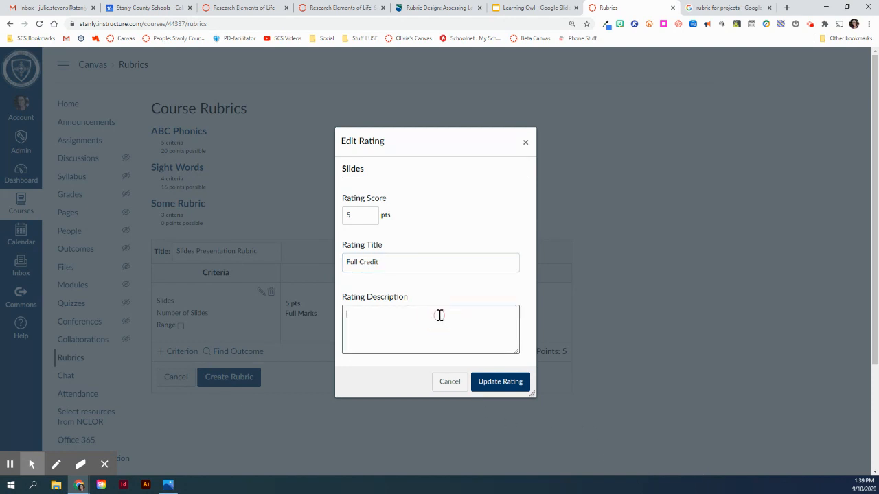
type("All five slides")
left_click(499, 381)
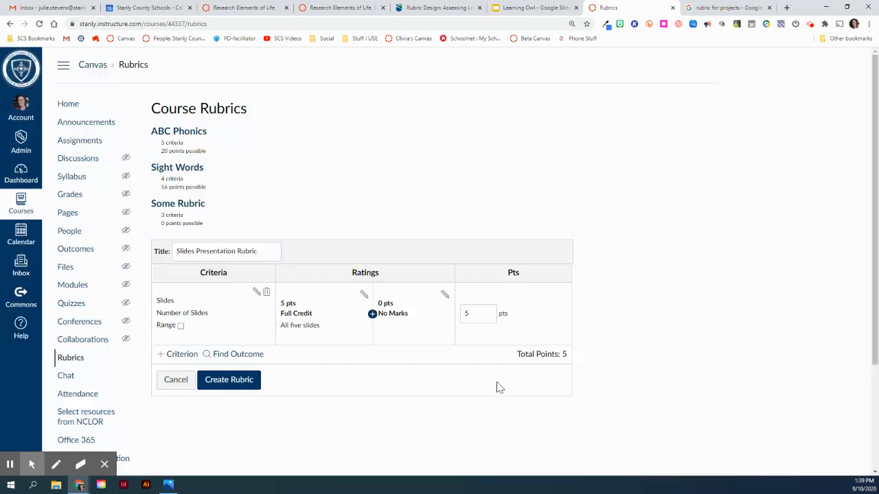
Change the title of the Slides criterion's 0-point rating to "No Credit"
left_click(445, 294)
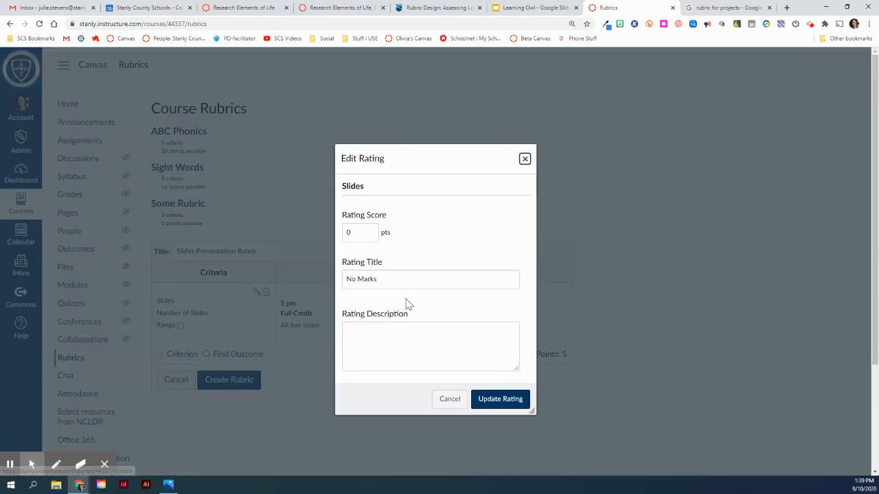
left_click_drag(400, 289, 333, 287)
type("No Credit")
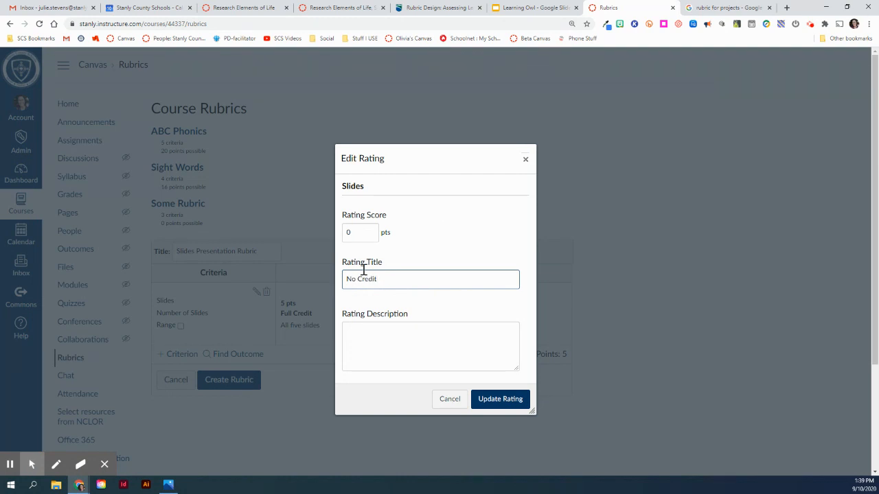
left_click(485, 402)
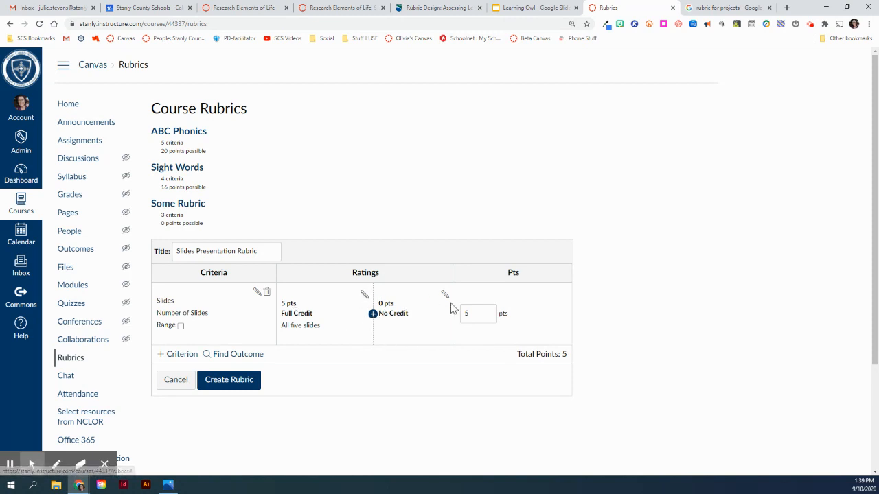
Insert a 4-point rating between Full Credit and No Credit, titled "Almost There!" with the description "Four slides created"
left_click(372, 315)
left_click(352, 231)
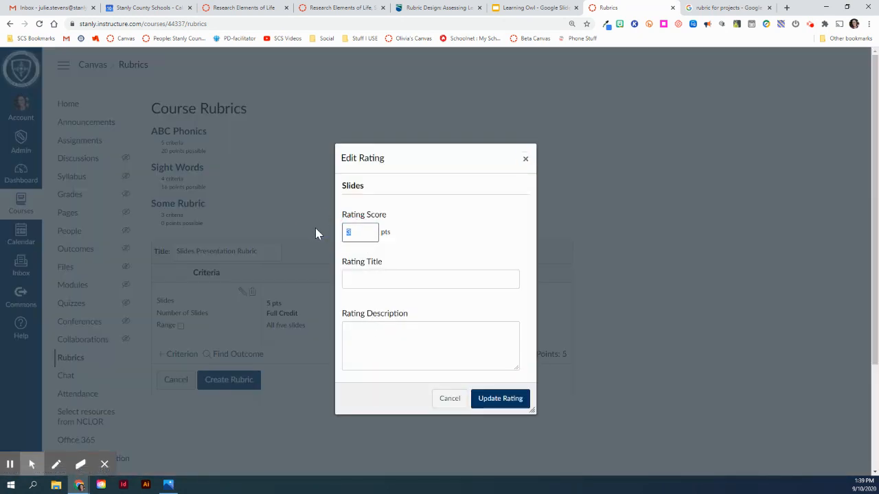
key("BackSpace")
type("4")
left_click(366, 279)
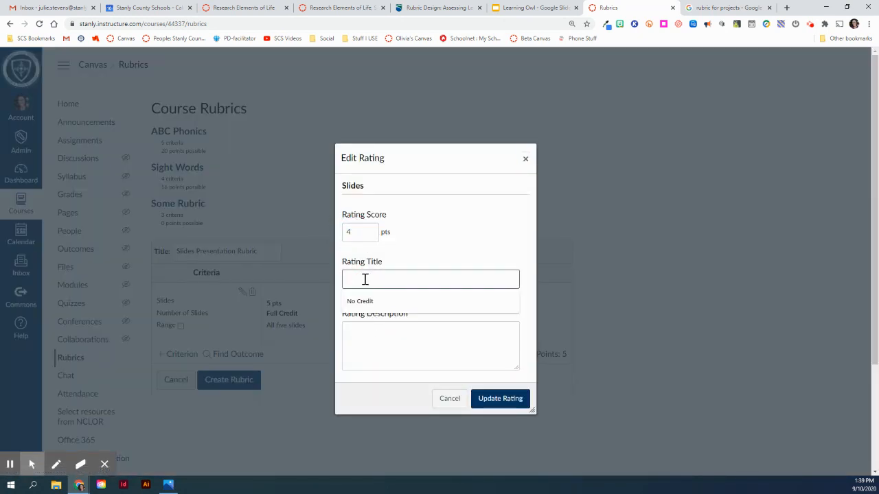
type("Almost There!")
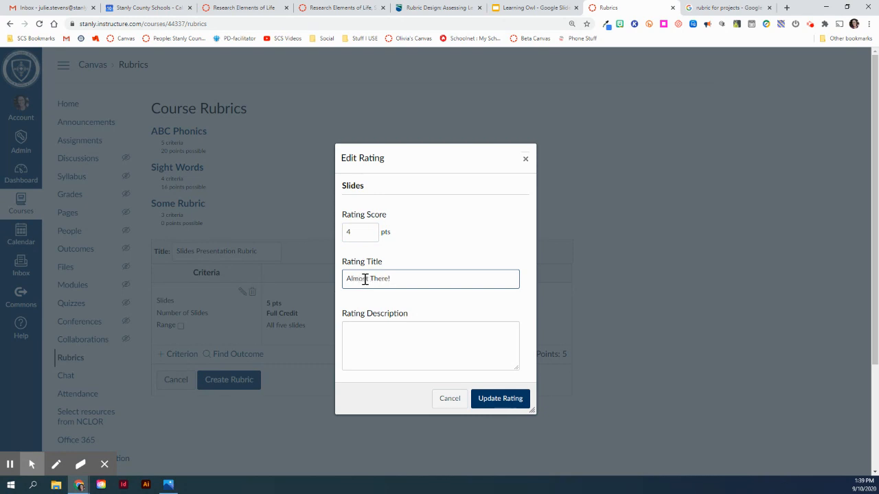
left_click(383, 337)
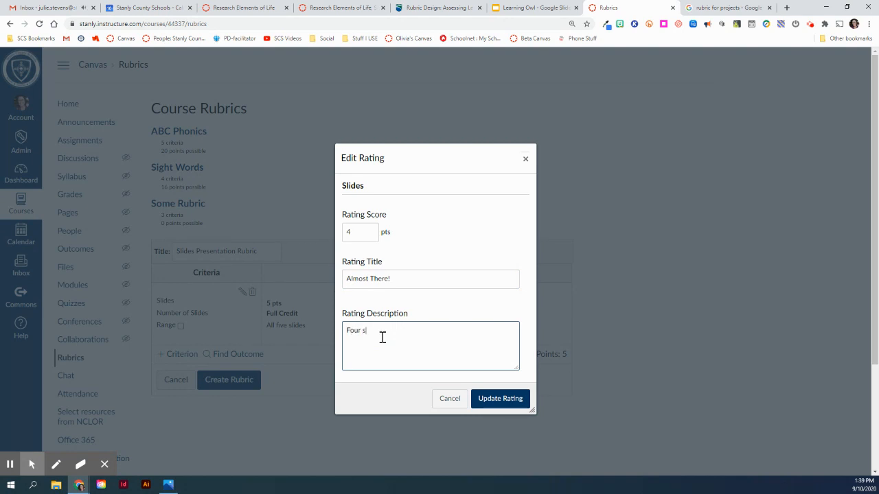
type("Four slides created")
left_click(489, 399)
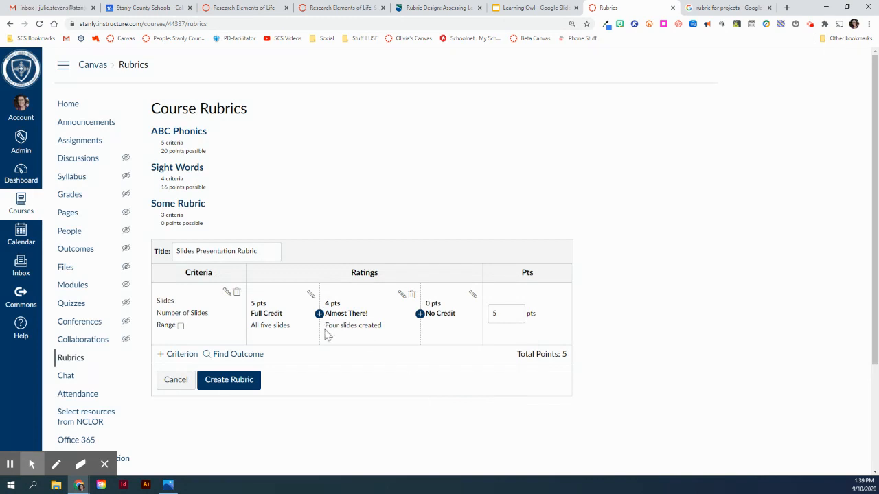
Insert another rating between Almost There! and No Credit and set its score to 3 points
left_click(419, 313)
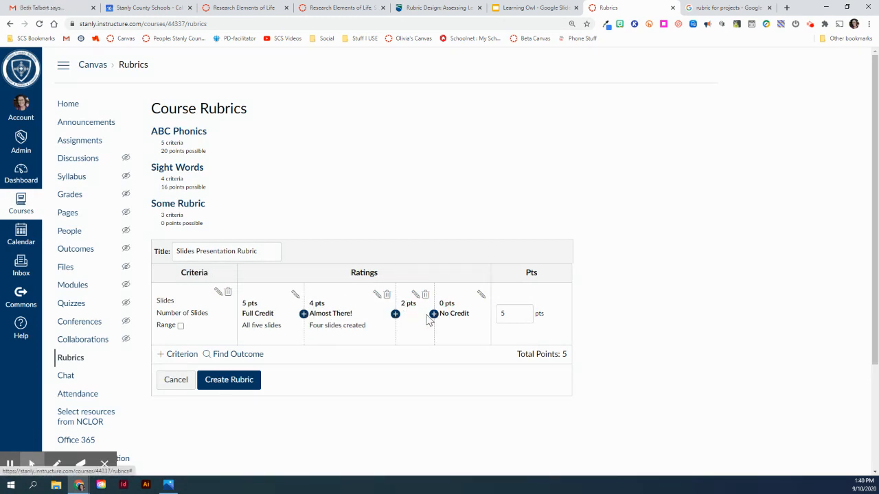
double_click(351, 234)
type("3")
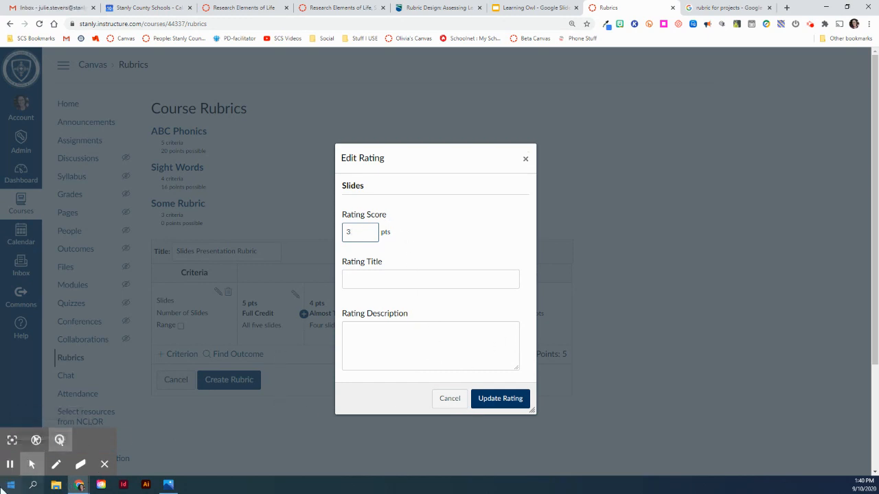
left_click(10, 466)
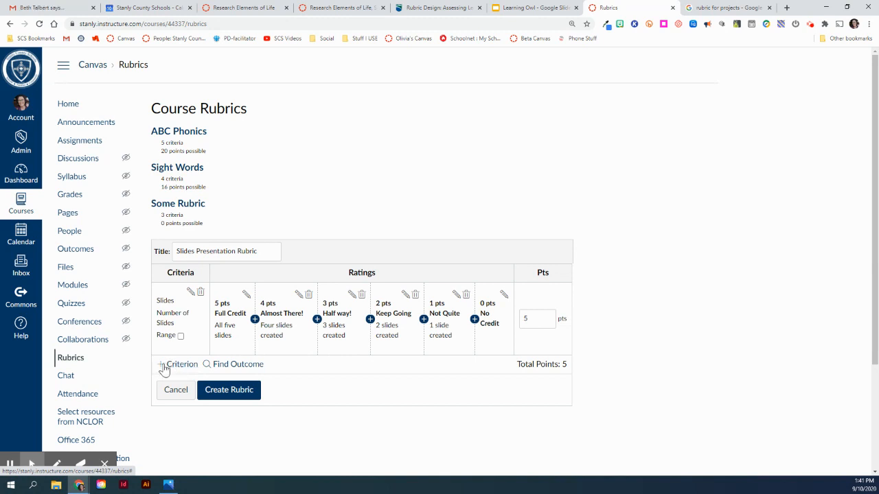
Duplicate the Slides criterion, describe the copy as "Grammar", and clear its long description
left_click(181, 365)
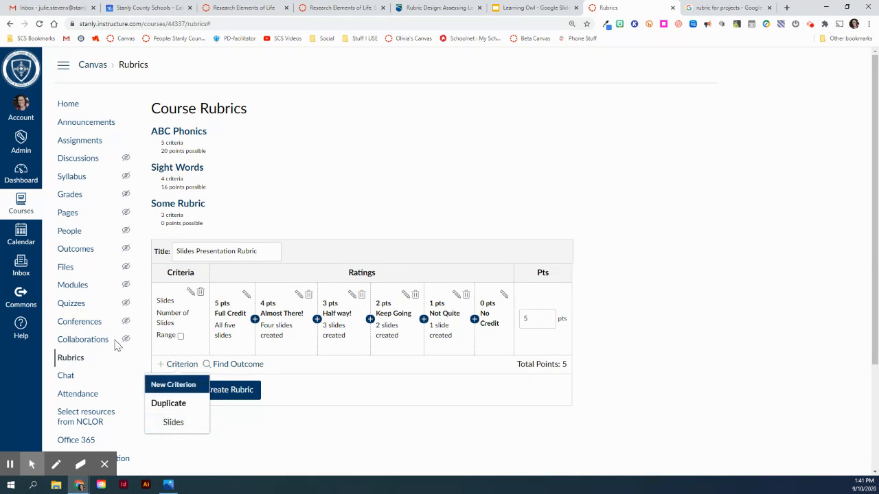
left_click(170, 423)
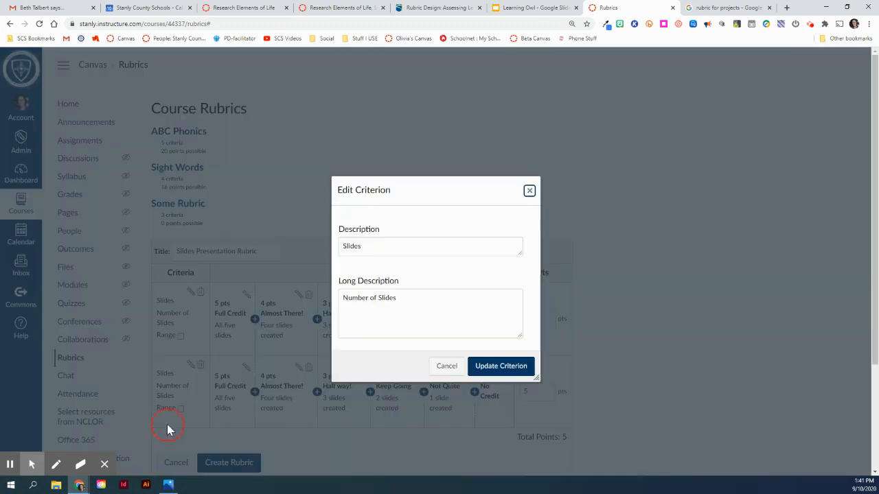
left_click(381, 249)
double_click(336, 245)
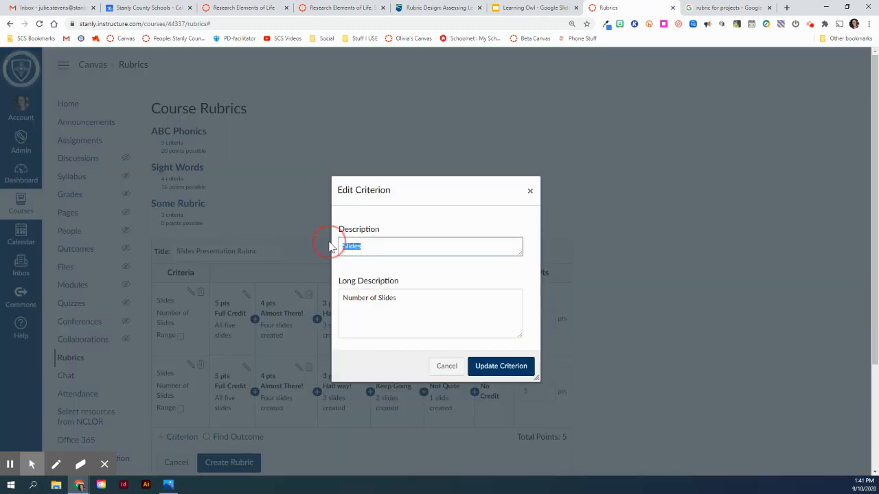
type("G")
left_click_drag(409, 296, 326, 304)
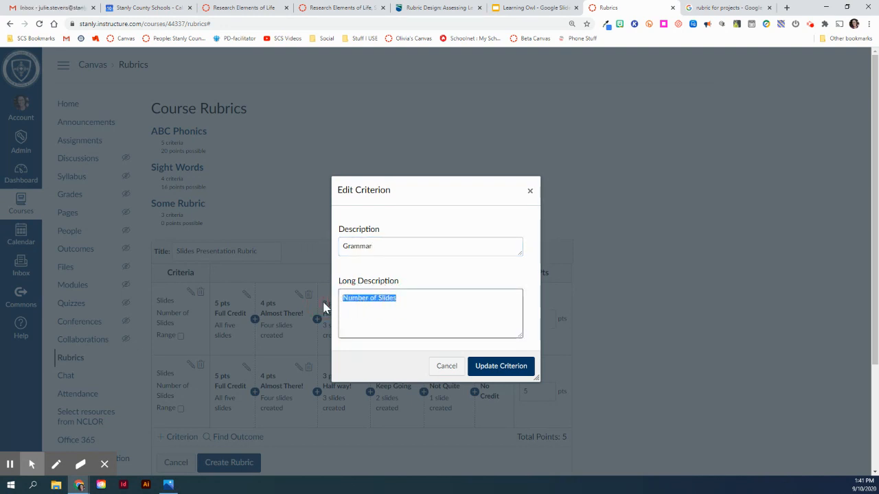
key("BackSpace")
left_click(512, 371)
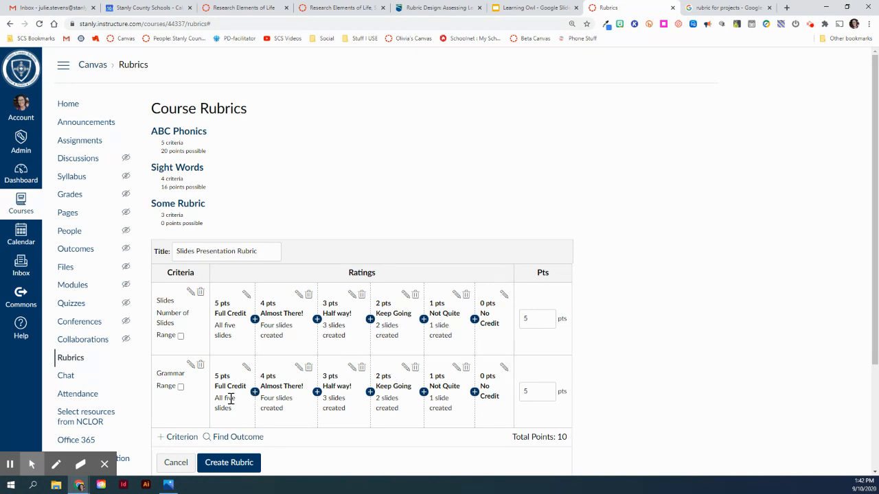
Set the Grammar criterion's Full Credit rating description to "Correct grammar throughout the complete presentation"
left_click(246, 368)
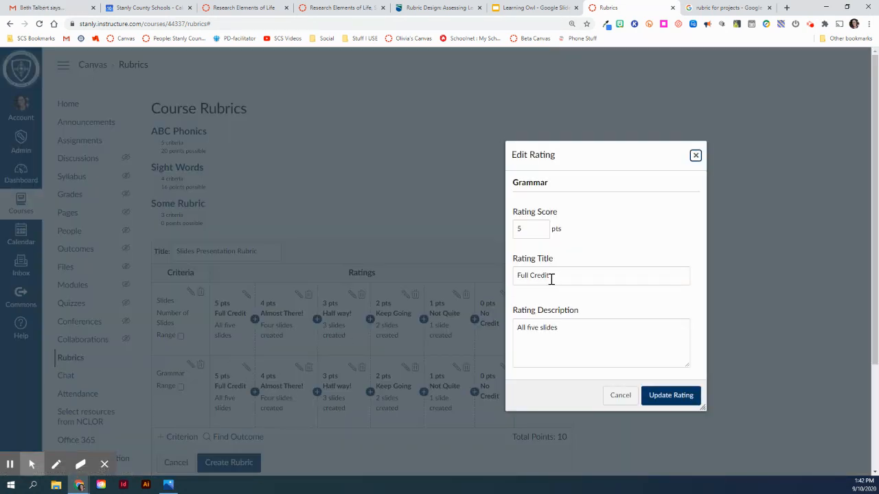
left_click_drag(564, 329, 494, 317)
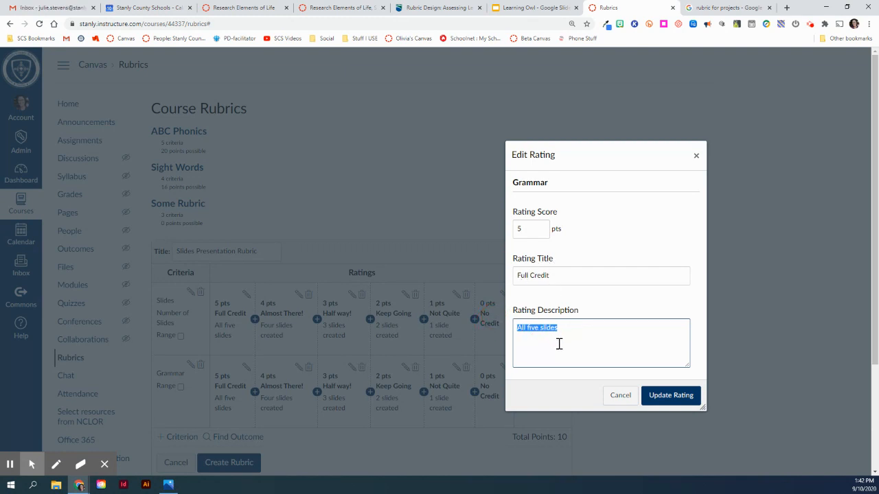
type("Correct Grammar throughout the complete presentation")
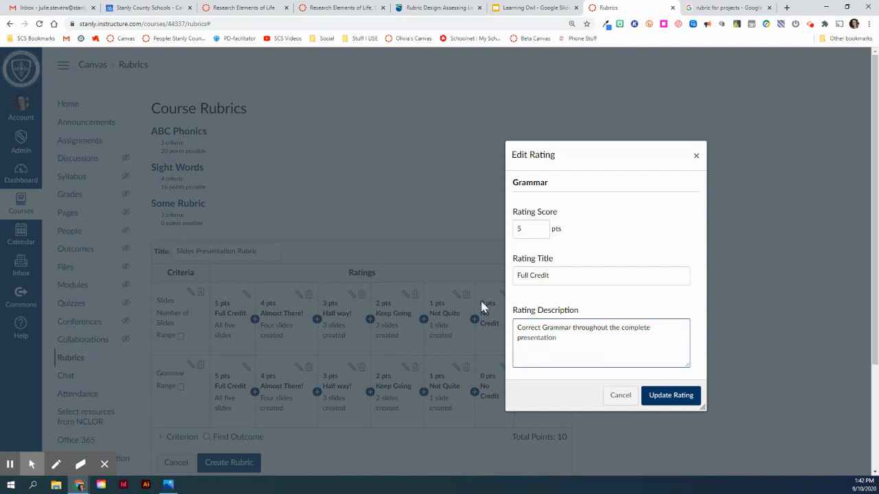
left_click(544, 328)
left_click(588, 342)
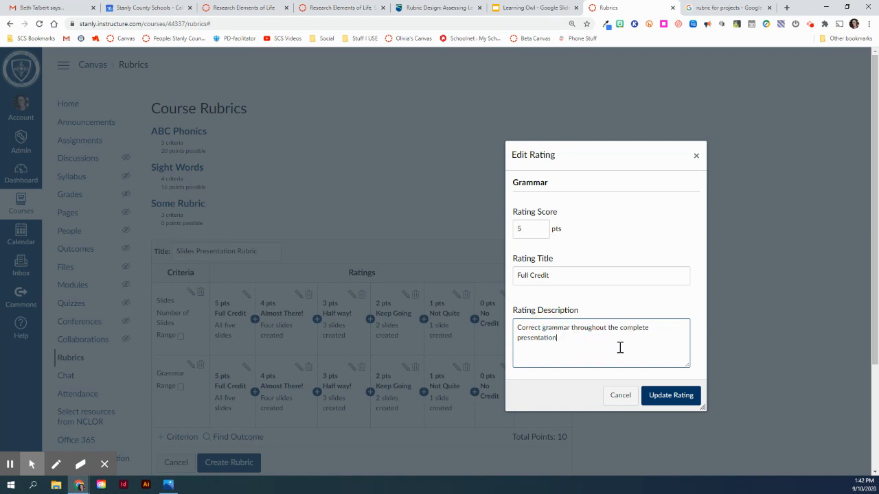
left_click(670, 397)
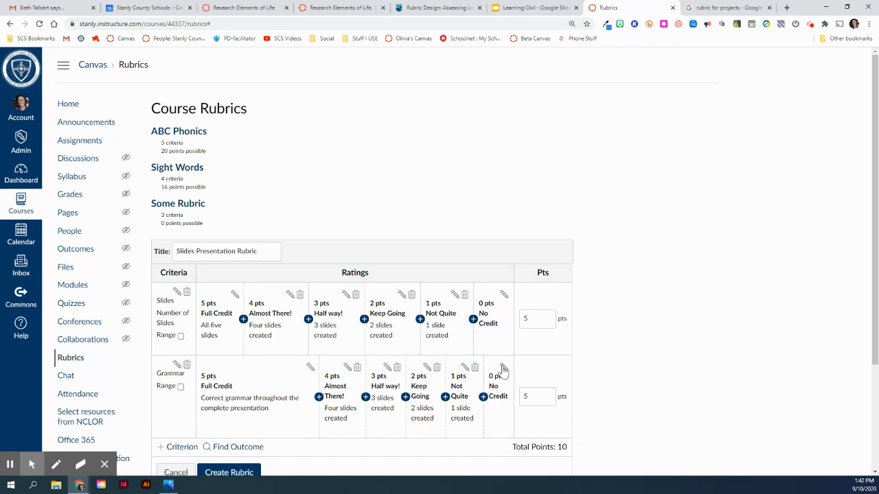
Set the description of the Grammar criterion's 1-point Not Quite rating to "Too many grammatical errors."
left_click(465, 369)
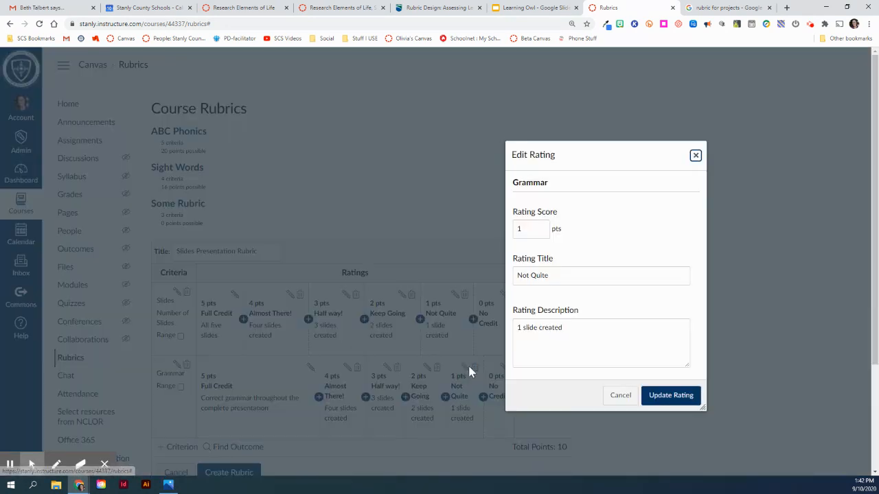
left_click_drag(575, 328, 485, 331)
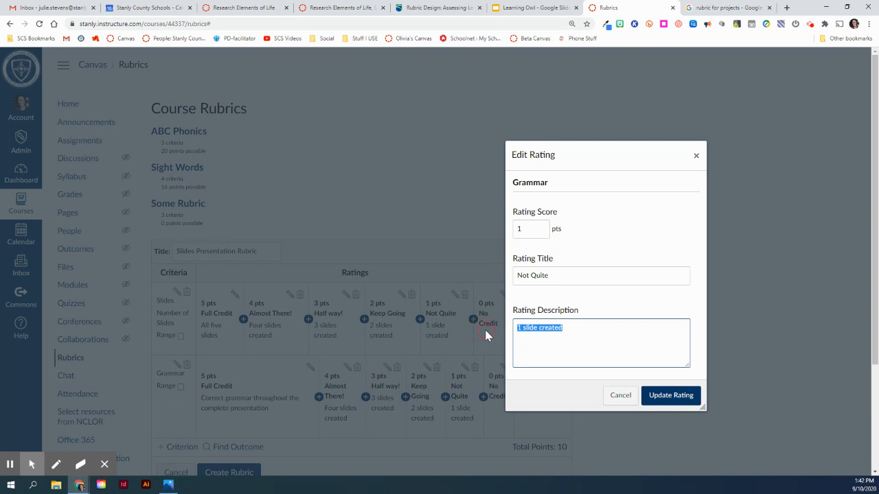
type("To")
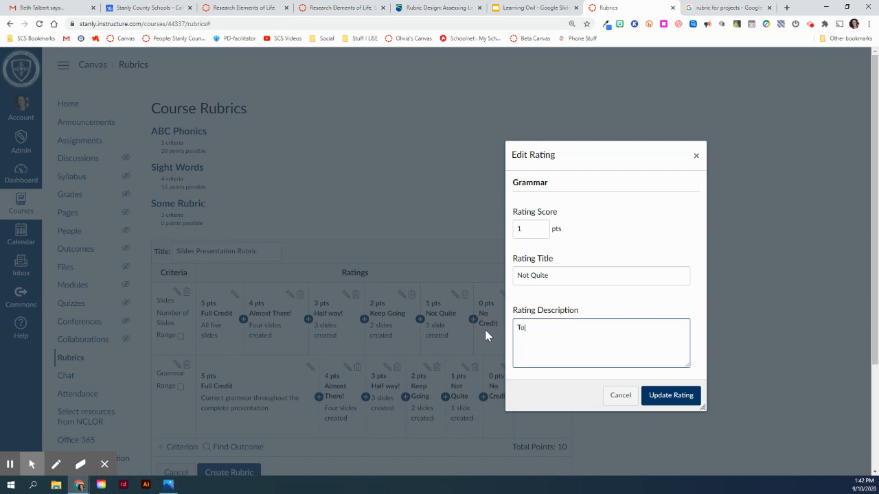
type("o many grammataical")
key("BackSpace")
key("BackSpace")
key("BackSpace")
type("cal errors.")
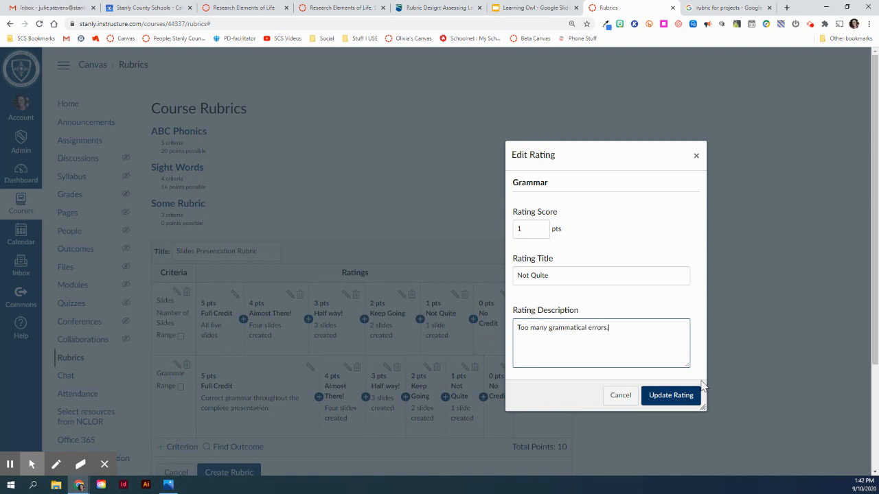
left_click(676, 397)
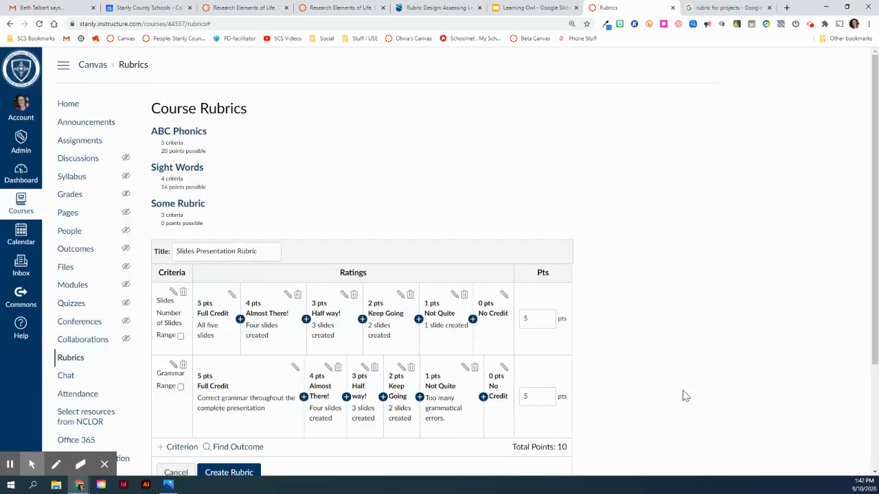
scroll(181, 412, "down", 1)
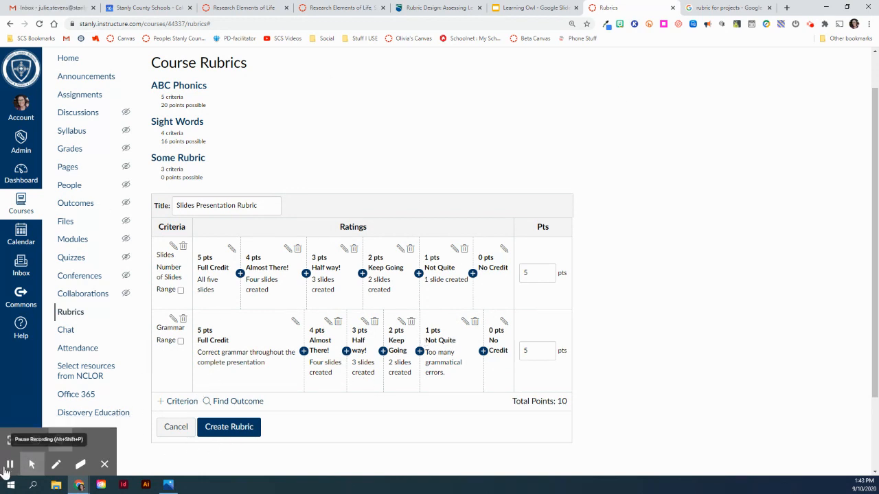
left_click(11, 465)
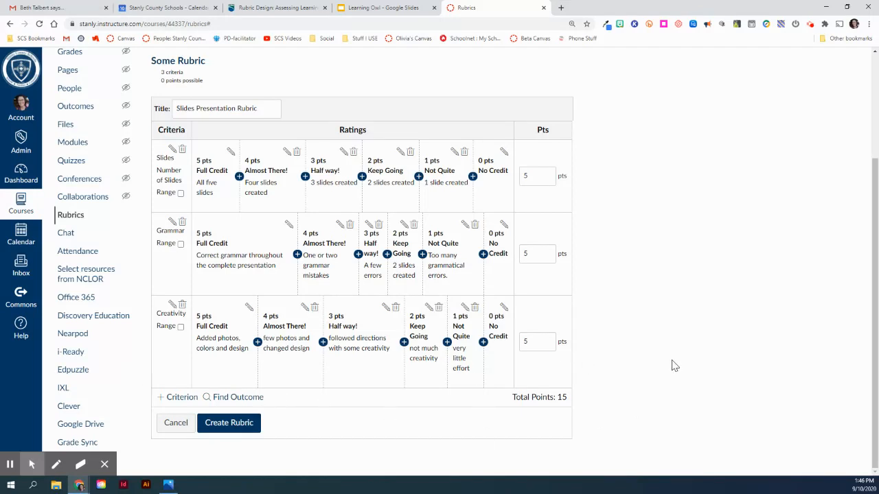
Create the Slides Presentation Rubric with its Slides, Grammar and Creativity criteria and review the saved rubric
left_click(228, 423)
scroll(274, 345, "up", 1)
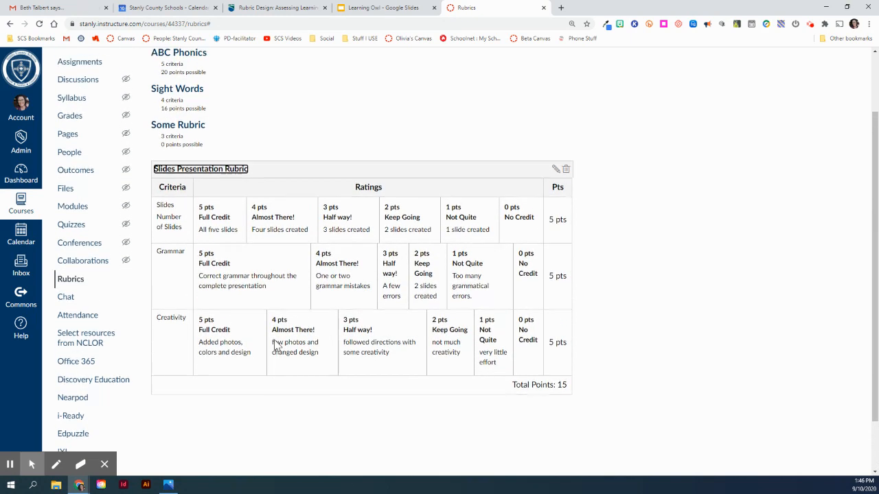
scroll(275, 345, "up", 1)
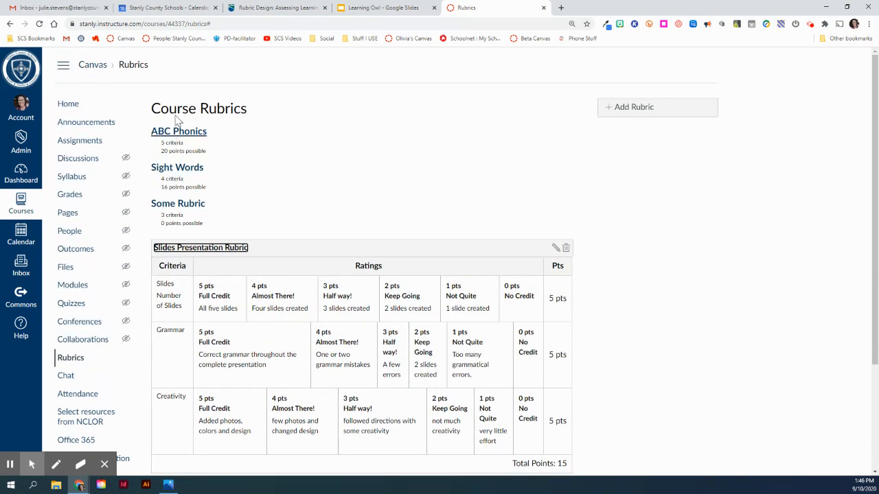